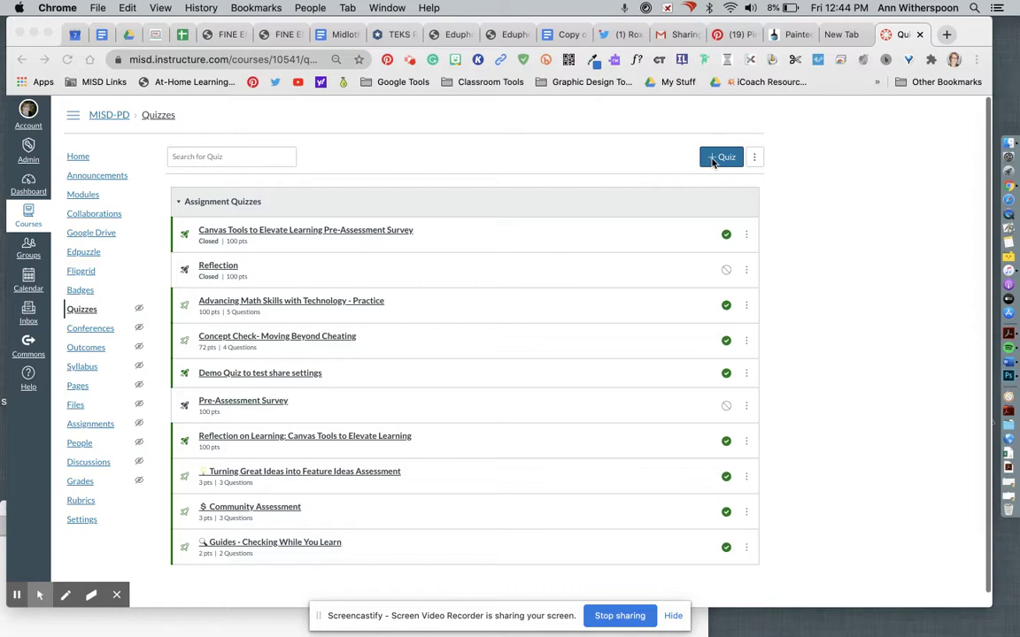
Create a new quiz using the New Quizzes engine
{"action": "left_click", "coordinate": [719, 158]}
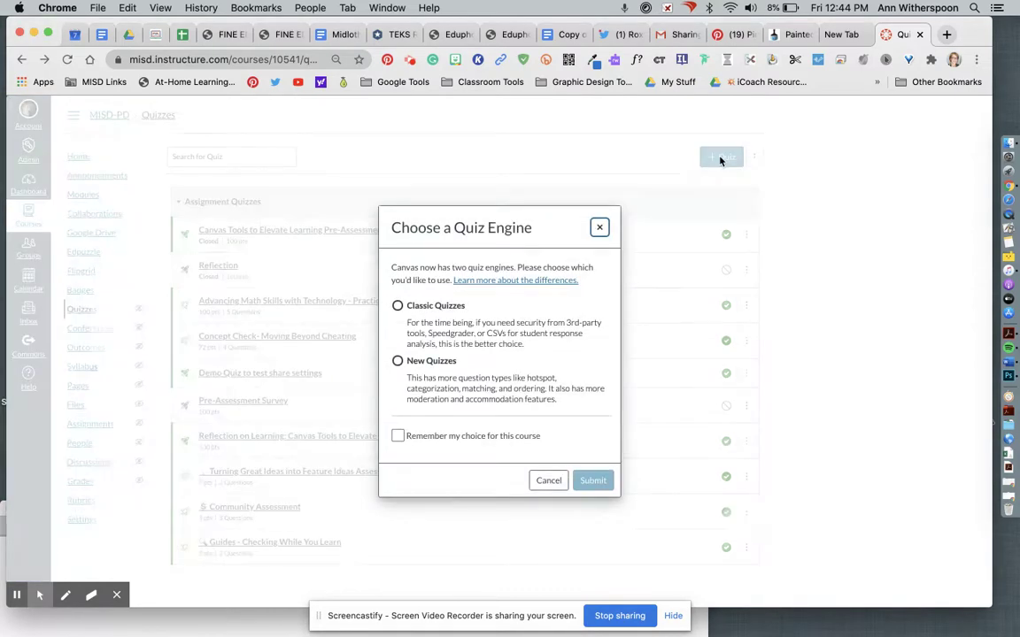
{"action": "left_click", "coordinate": [397, 361]}
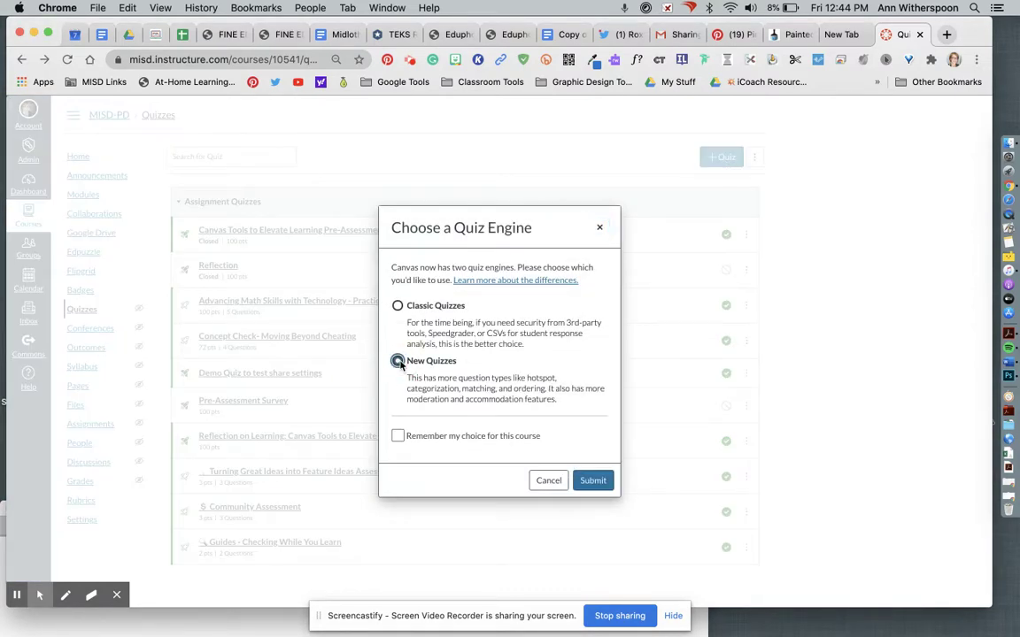
{"action": "left_click", "coordinate": [593, 480]}
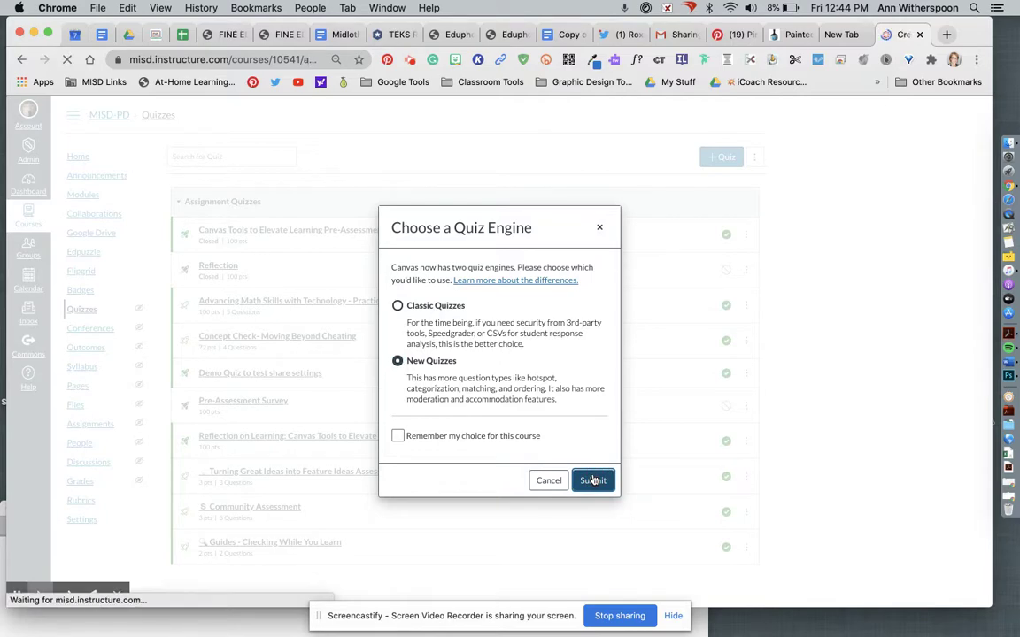
{"action": "scroll", "coordinate": [486, 292], "scroll_direction": "down", "scroll_amount": 2}
Enter 'Color Quiz' as the assignment name and save the quiz settings
{"action": "scroll", "coordinate": [486, 292], "scroll_direction": "up", "scroll_amount": 2}
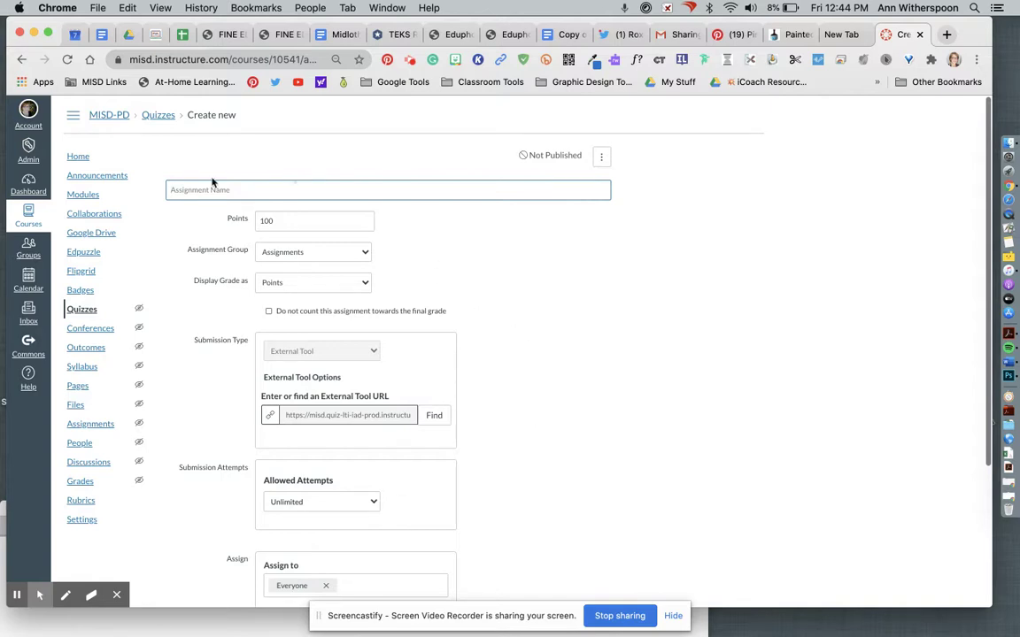
{"action": "left_click", "coordinate": [177, 188]}
{"action": "type", "text": "Col"}
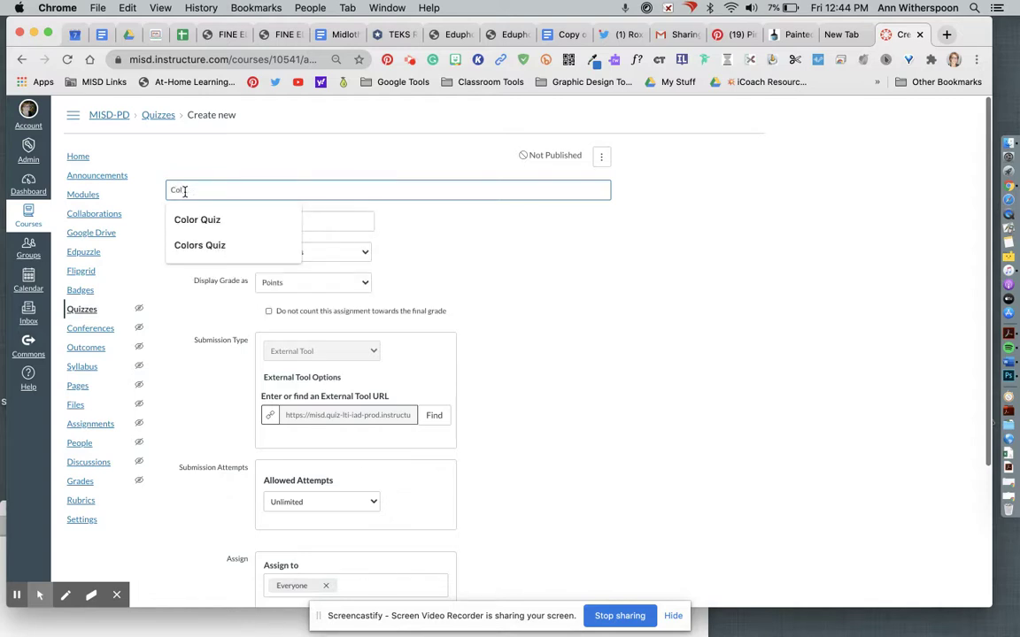
{"action": "left_click", "coordinate": [197, 220]}
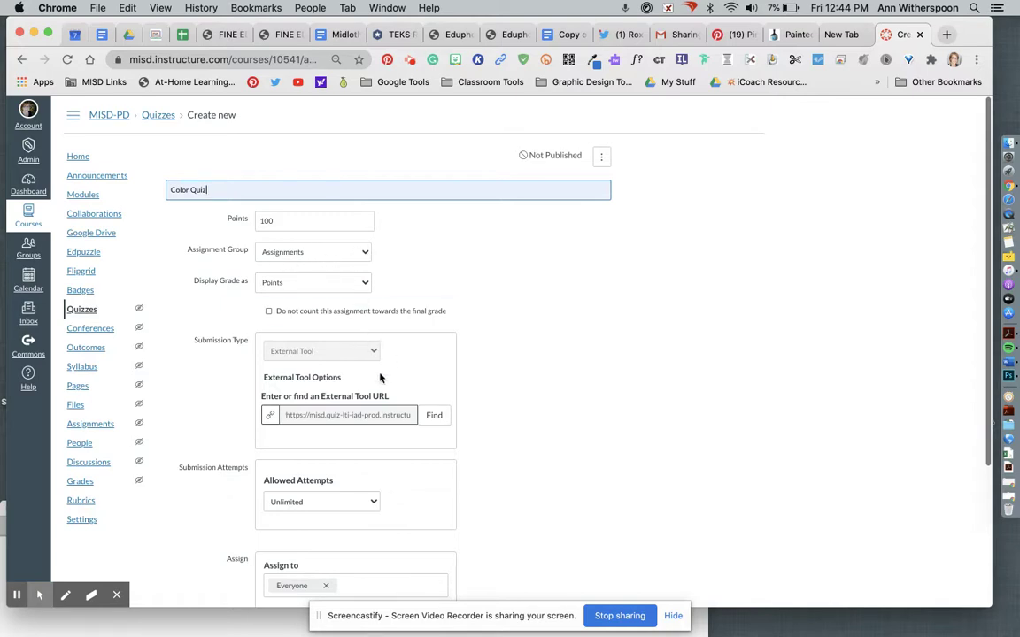
{"action": "scroll", "coordinate": [381, 378], "scroll_direction": "down", "scroll_amount": 1}
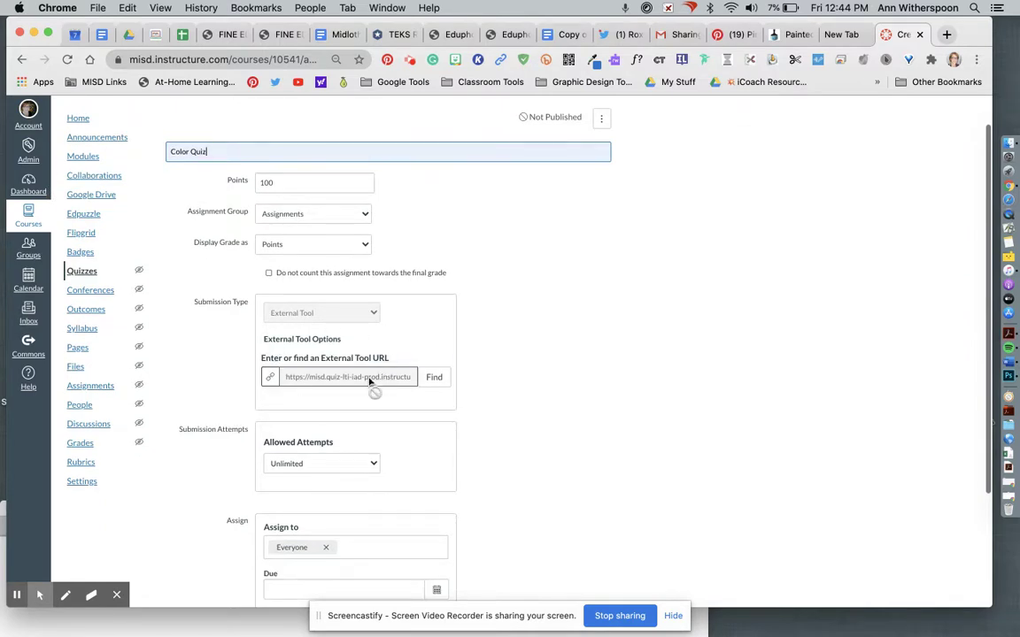
{"action": "scroll", "coordinate": [371, 385], "scroll_direction": "down", "scroll_amount": 3}
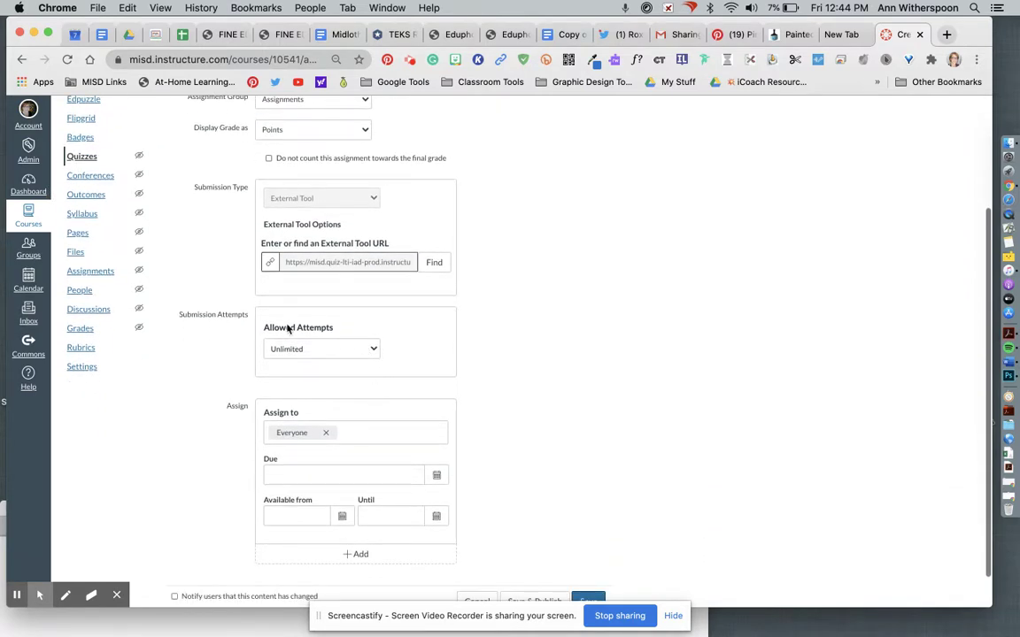
{"action": "scroll", "coordinate": [333, 370], "scroll_direction": "down", "scroll_amount": 1}
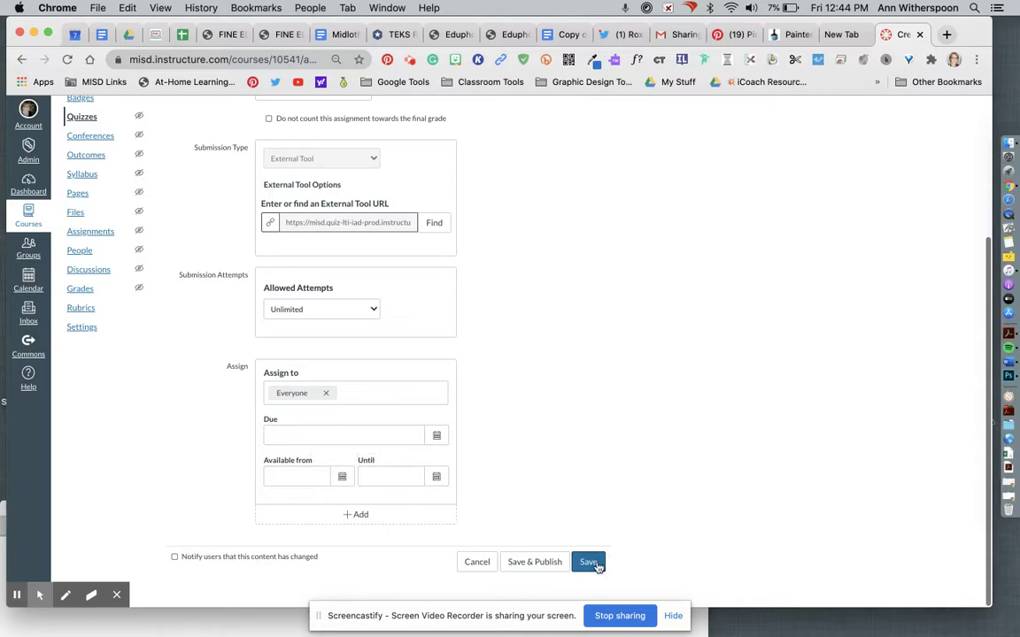
{"action": "left_click", "coordinate": [590, 564]}
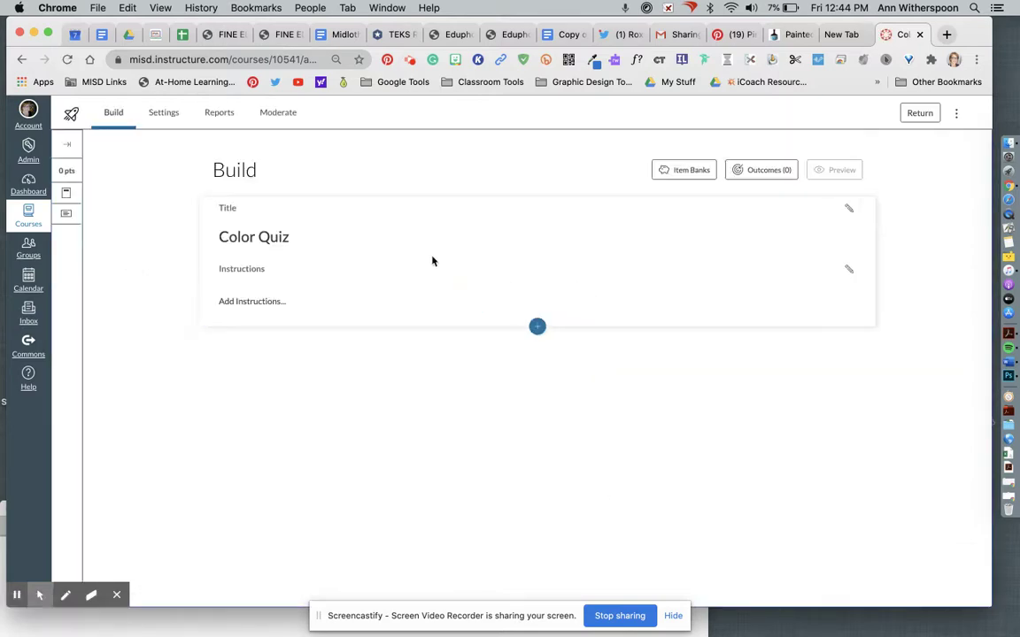
Insert a blank Multiple Choice question from the Insert Content menu
{"action": "left_click", "coordinate": [537, 328]}
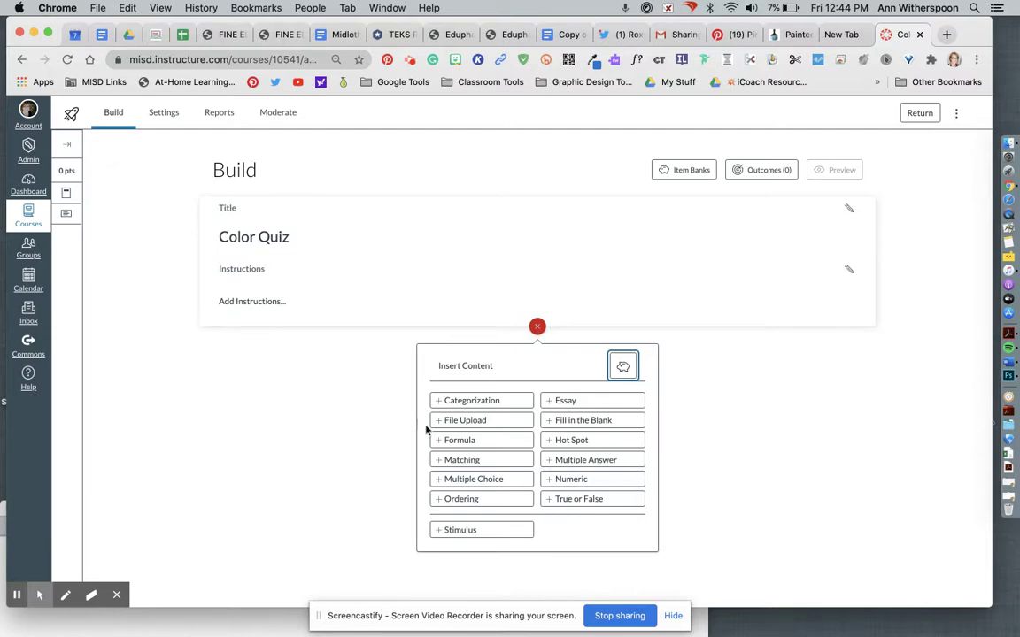
{"action": "left_click", "coordinate": [457, 478]}
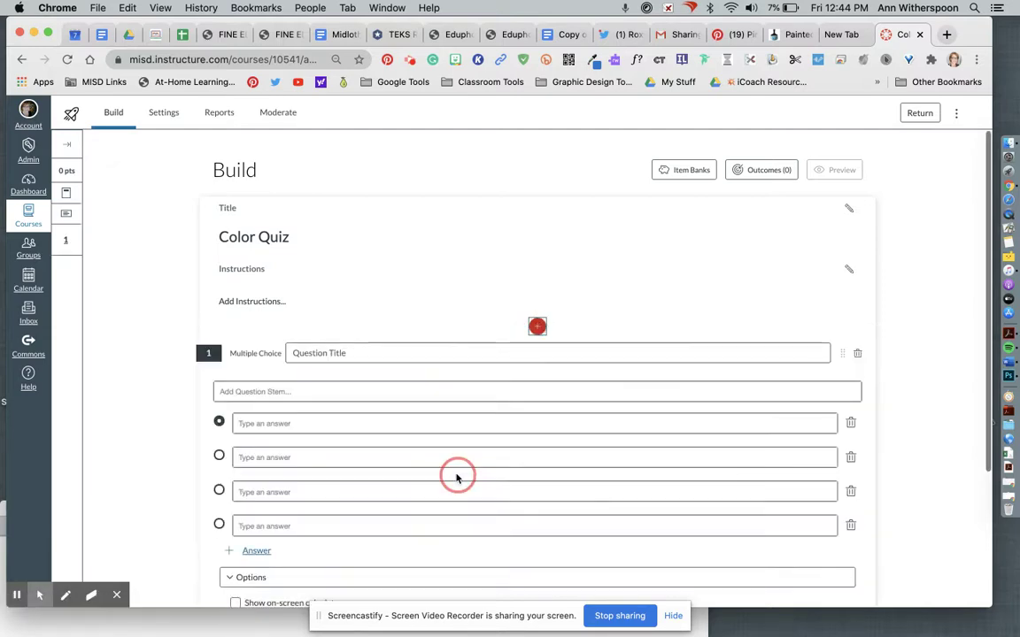
Write the stem 'What color is Kermit the Frog?' with answers red, blue, green, yellow
{"action": "left_click", "coordinate": [228, 392]}
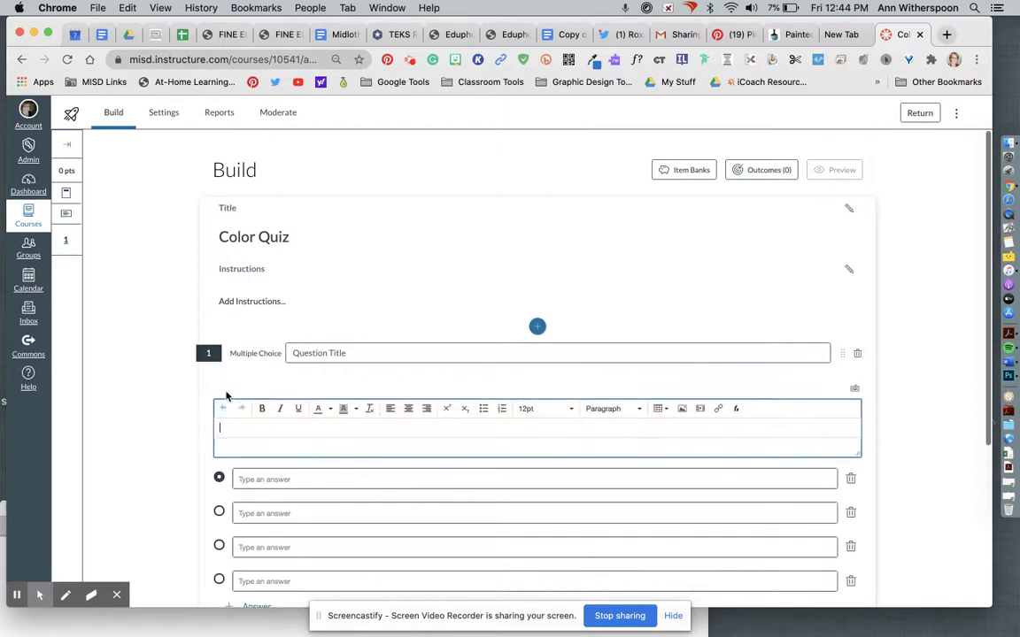
{"action": "type", "text": "What color is Kermit the Frog?"}
{"action": "left_click", "coordinate": [246, 479]}
{"action": "type", "text": "red"}
{"action": "left_click", "coordinate": [271, 511]}
{"action": "type", "text": "blue"}
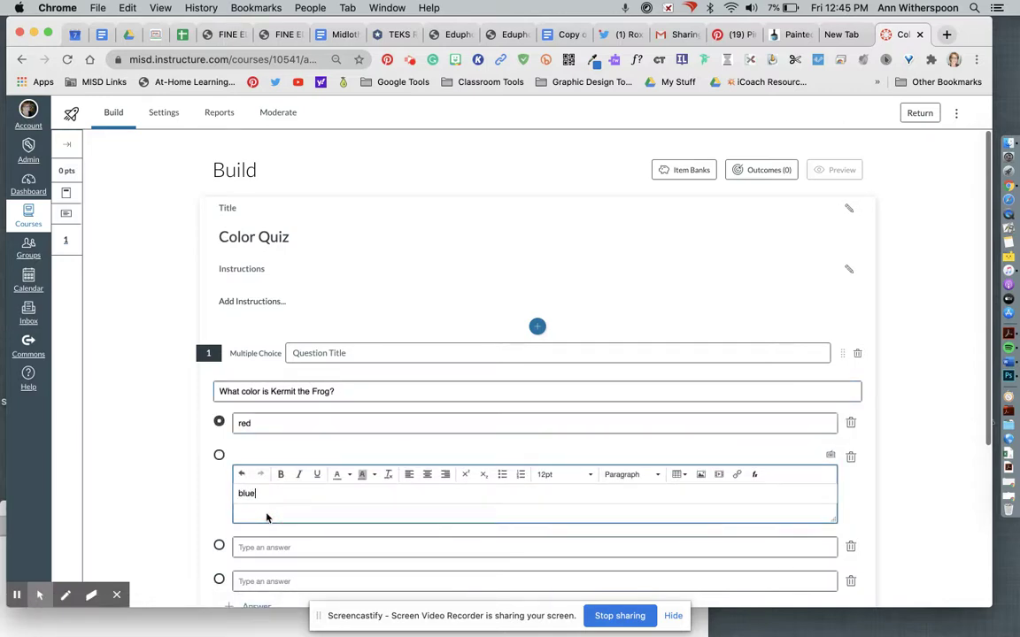
{"action": "left_click", "coordinate": [250, 546]}
{"action": "type", "text": "green"}
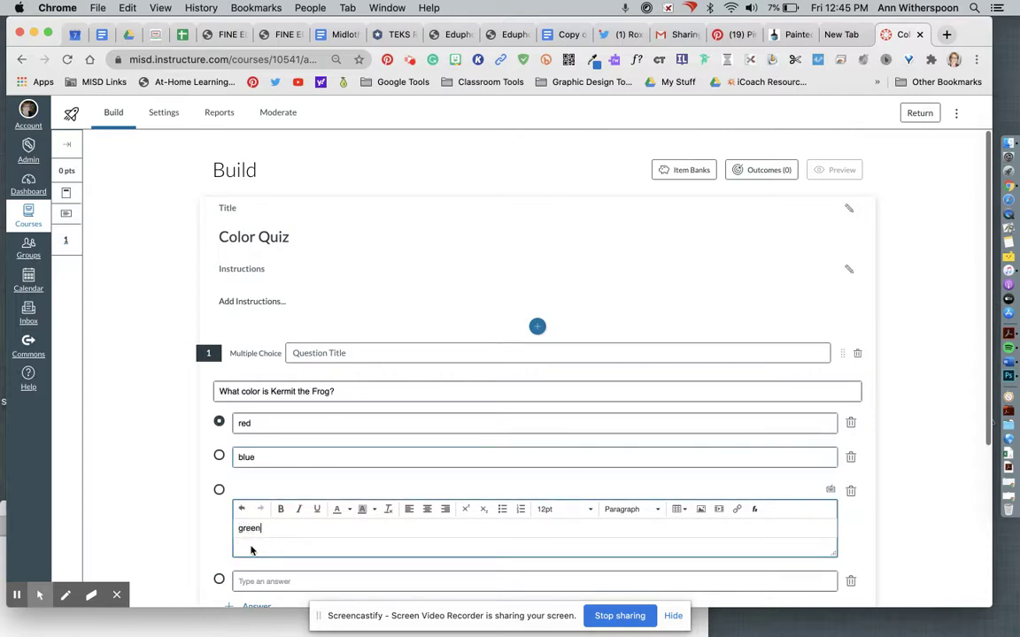
{"action": "left_click", "coordinate": [262, 582]}
{"action": "type", "text": "yel"}
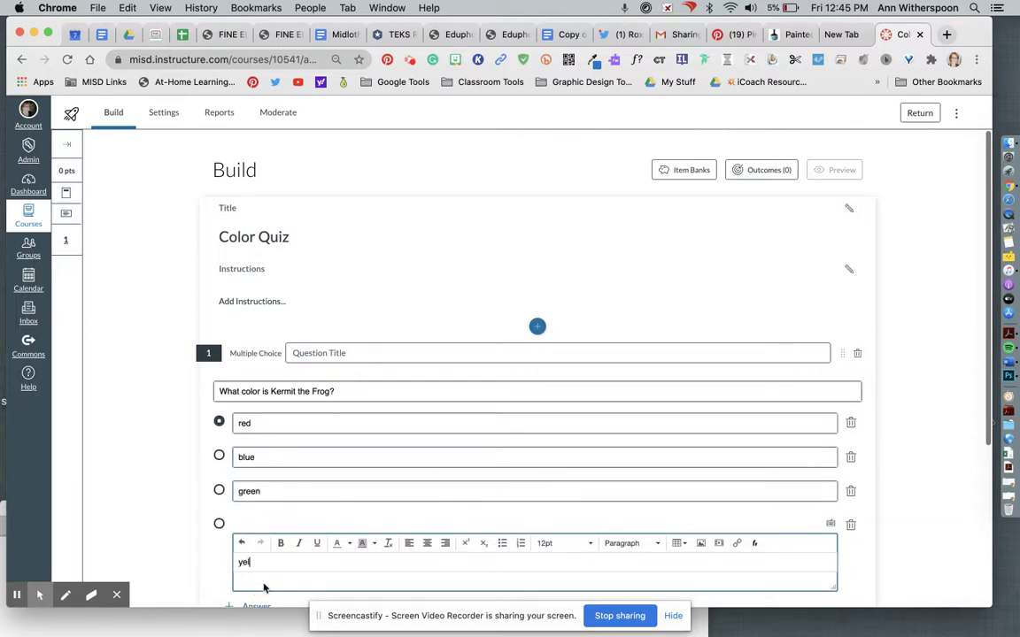
{"action": "type", "text": "low"}
Mark green correct, enable Shuffle Choices, finish the question and return to the quiz list
{"action": "left_click", "coordinate": [219, 490]}
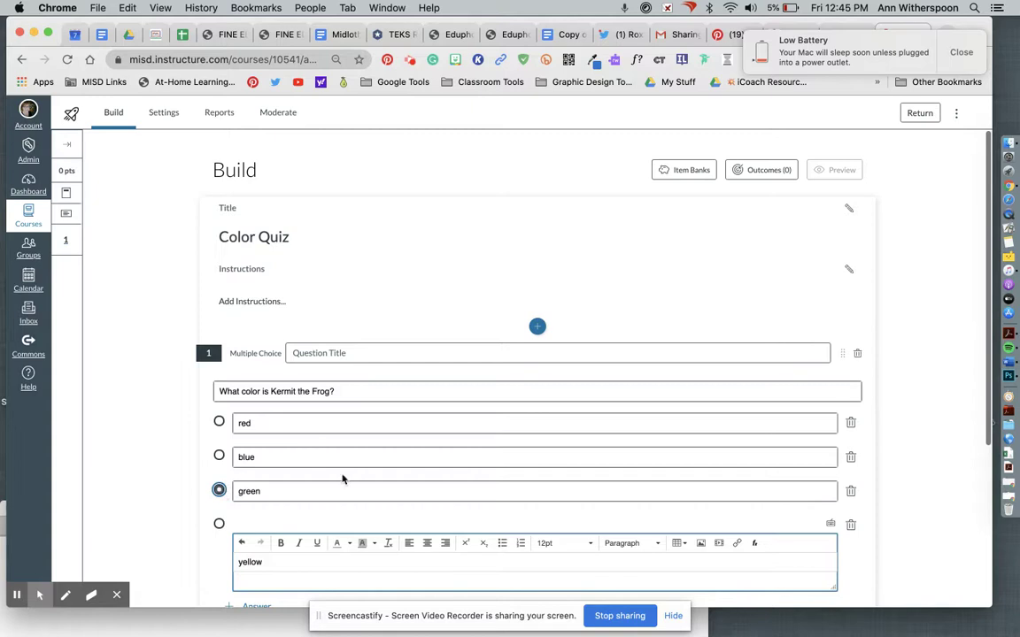
{"action": "scroll", "coordinate": [903, 487], "scroll_direction": "down", "scroll_amount": 5}
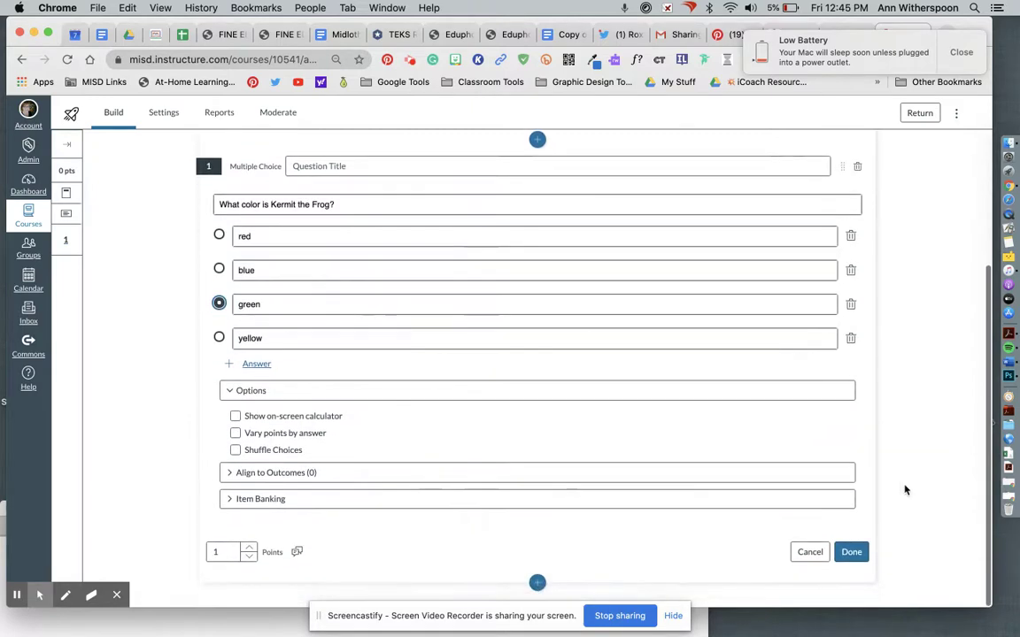
{"action": "left_click", "coordinate": [235, 451]}
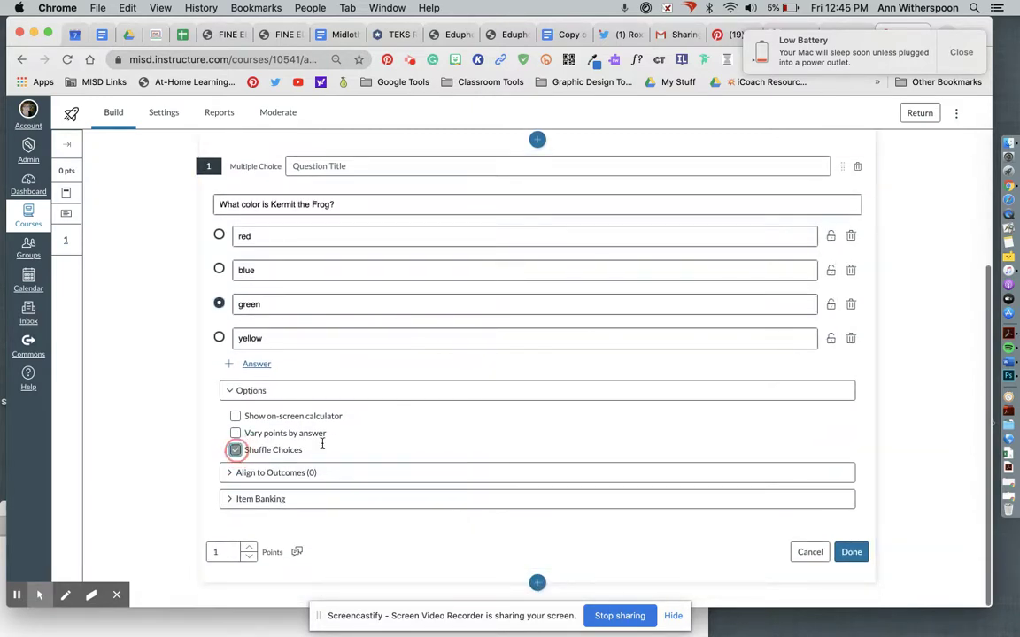
{"action": "left_click", "coordinate": [848, 552]}
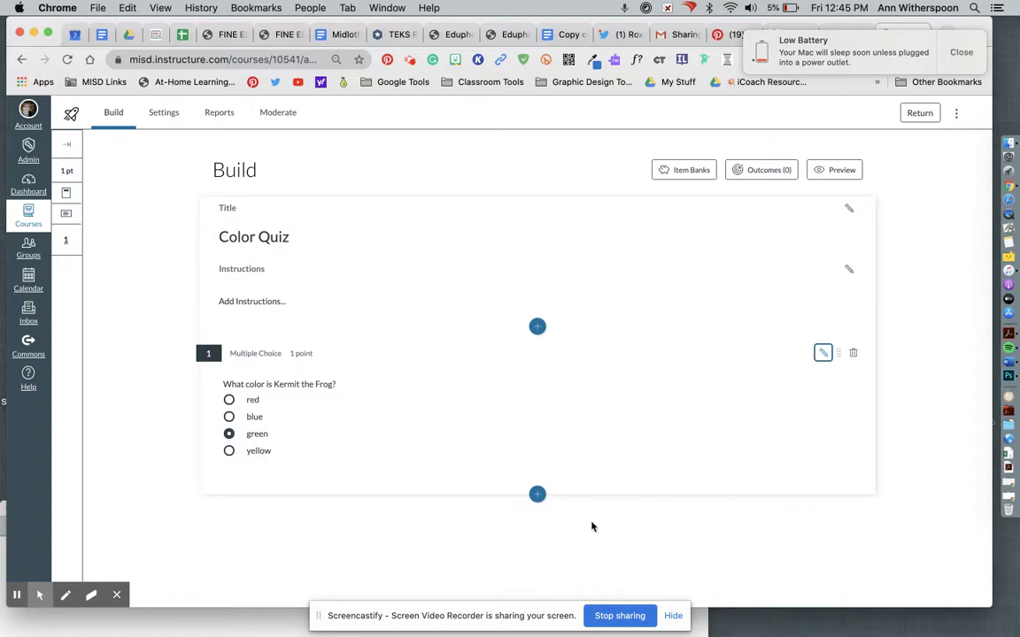
{"action": "left_click", "coordinate": [924, 117]}
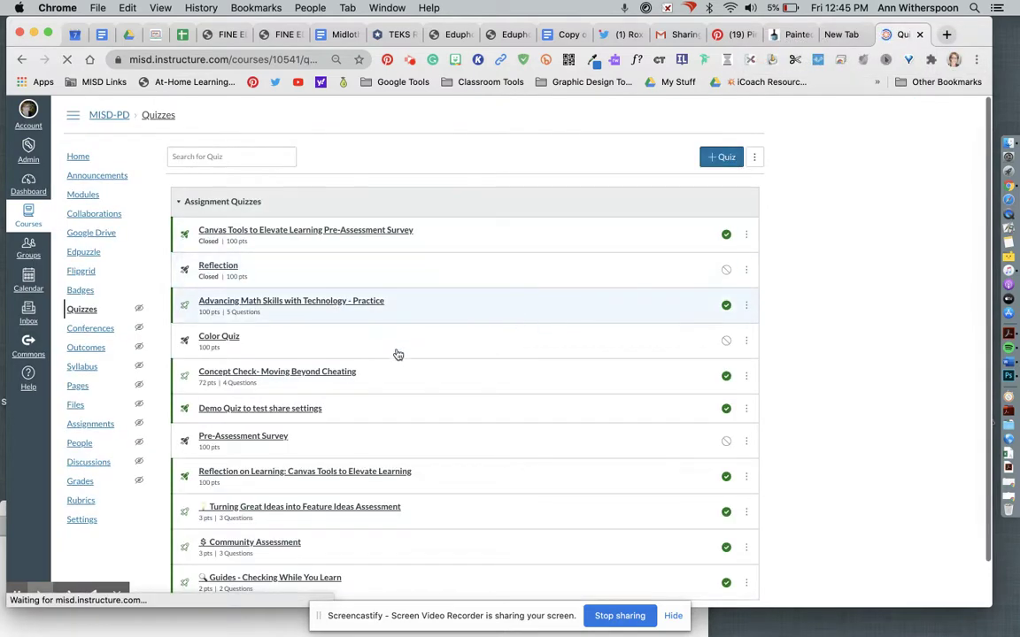
Open the Send To dialog from Color Quiz's actions menu and focus the recipient search
{"action": "scroll", "coordinate": [347, 478], "scroll_direction": "down", "scroll_amount": 2}
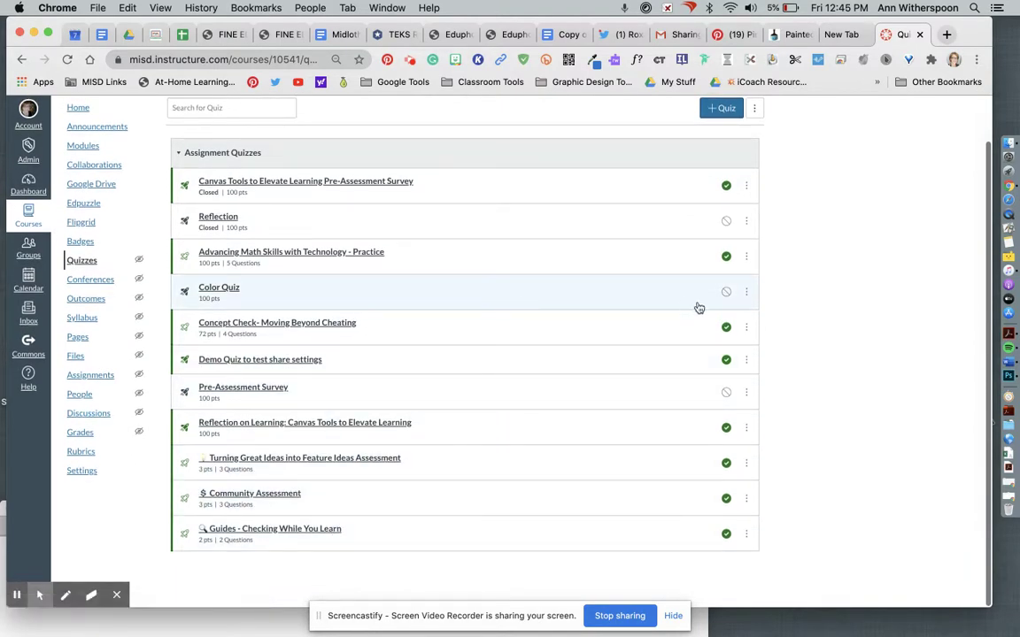
{"action": "left_click", "coordinate": [748, 295]}
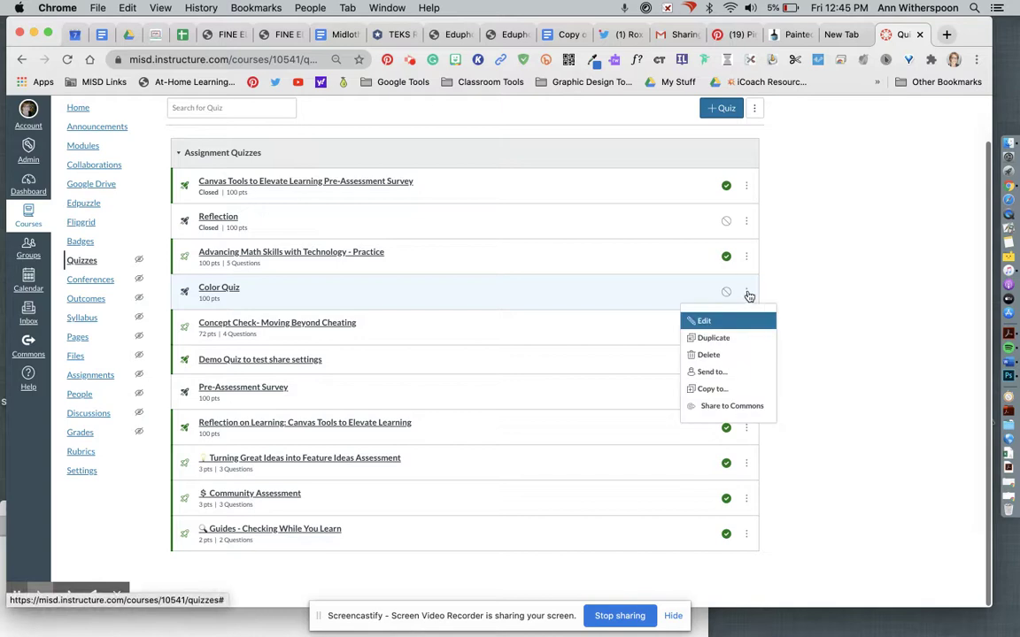
{"action": "left_click", "coordinate": [709, 375]}
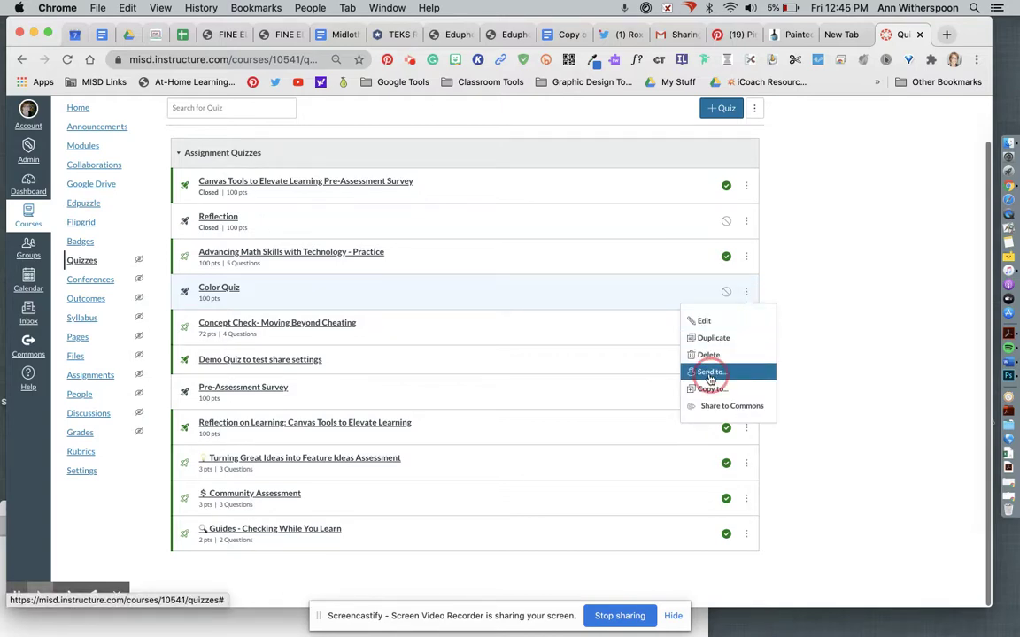
{"action": "left_click", "coordinate": [320, 362]}
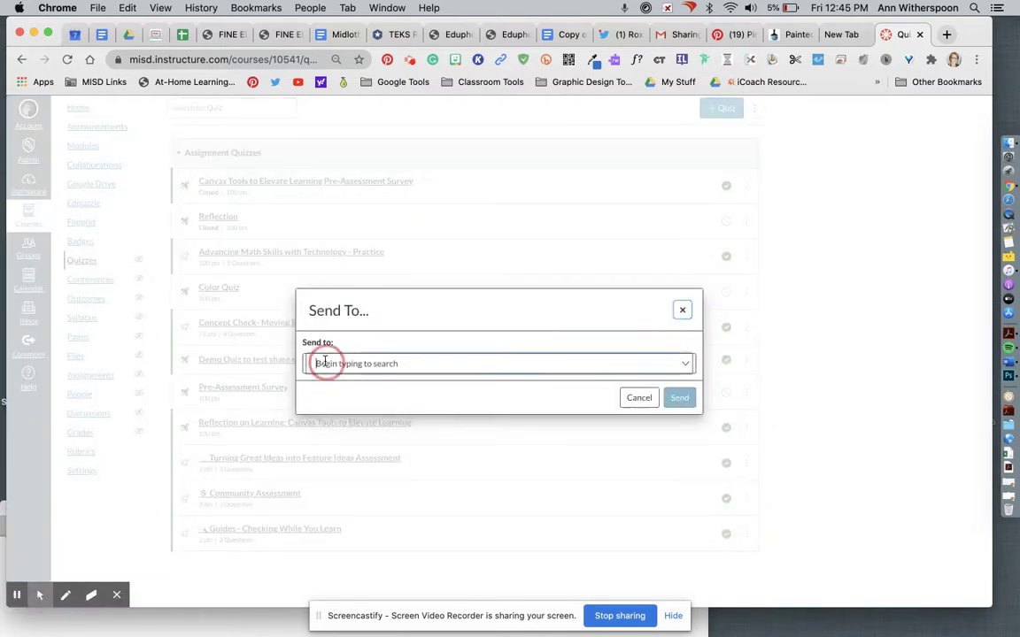
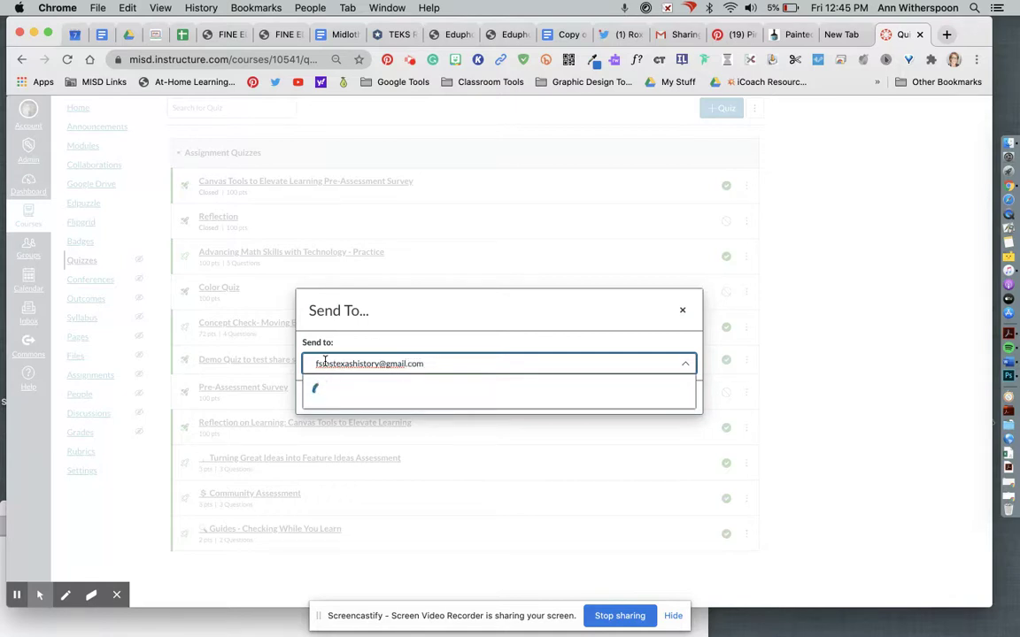
Find the recipient by their e-mail address, select them, and send the Color Quiz
{"action": "left_click", "coordinate": [352, 397]}
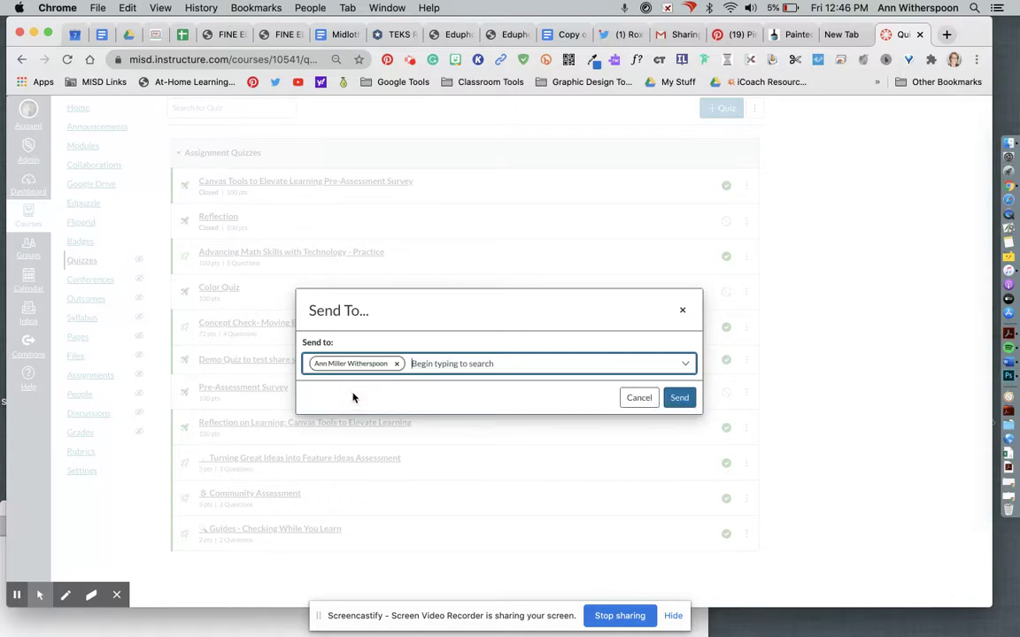
{"action": "left_click", "coordinate": [679, 397]}
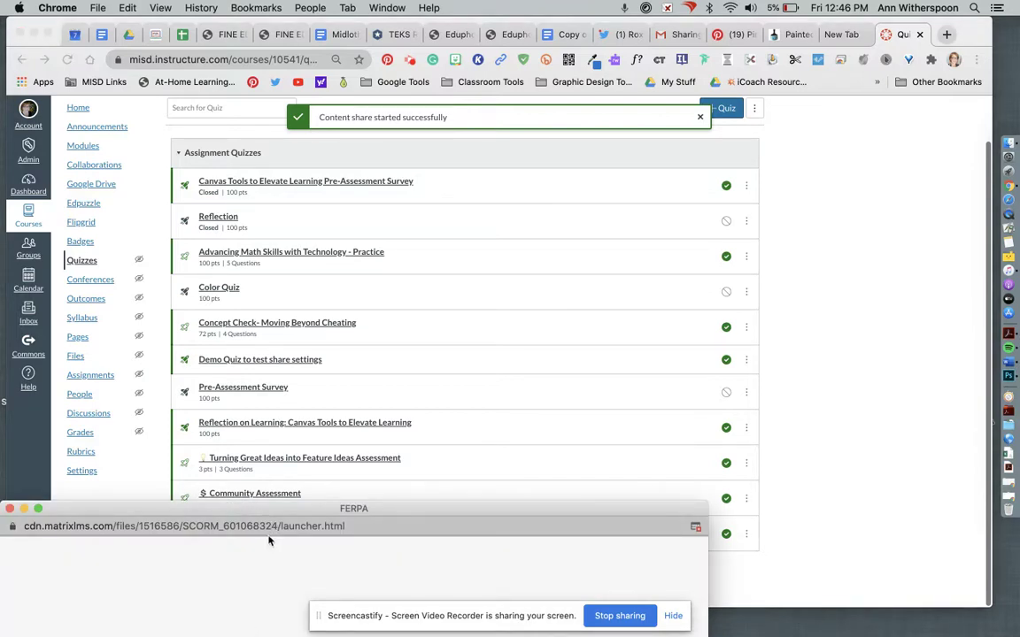
Close the FERPA popup, then restore and reload the recipient's Shared Content window
{"action": "left_click", "coordinate": [21, 510]}
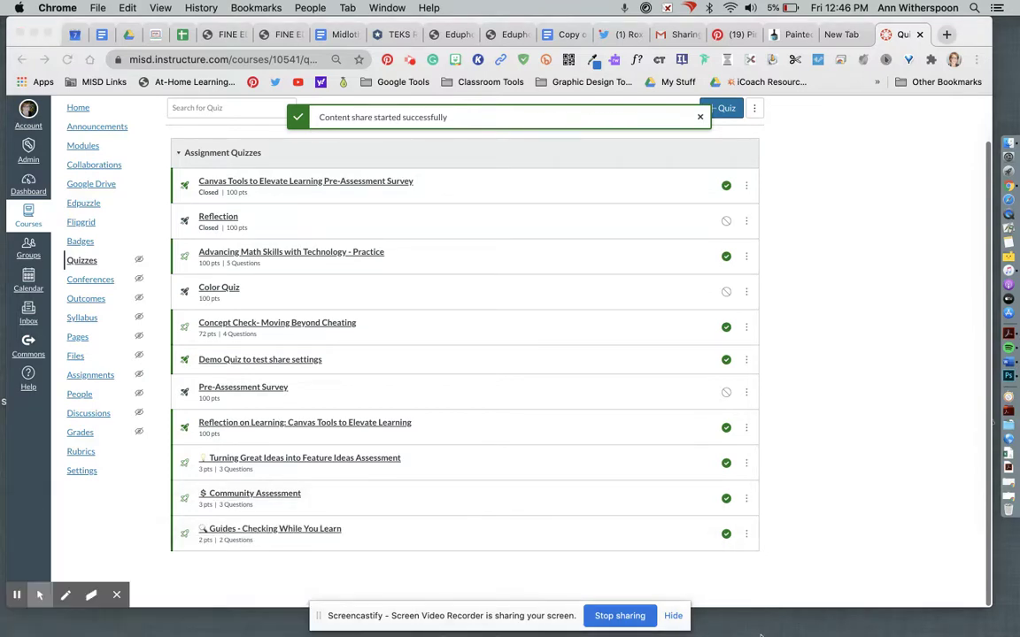
{"action": "left_click", "coordinate": [760, 632]}
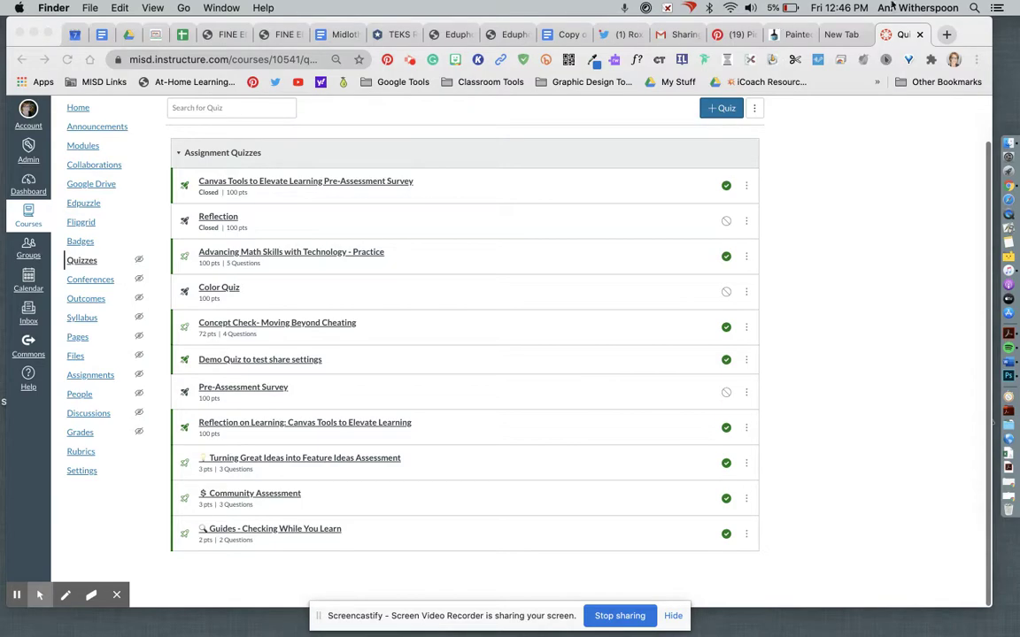
{"action": "left_click_drag", "start_coordinate": [946, 33], "coordinate": [968, 26]}
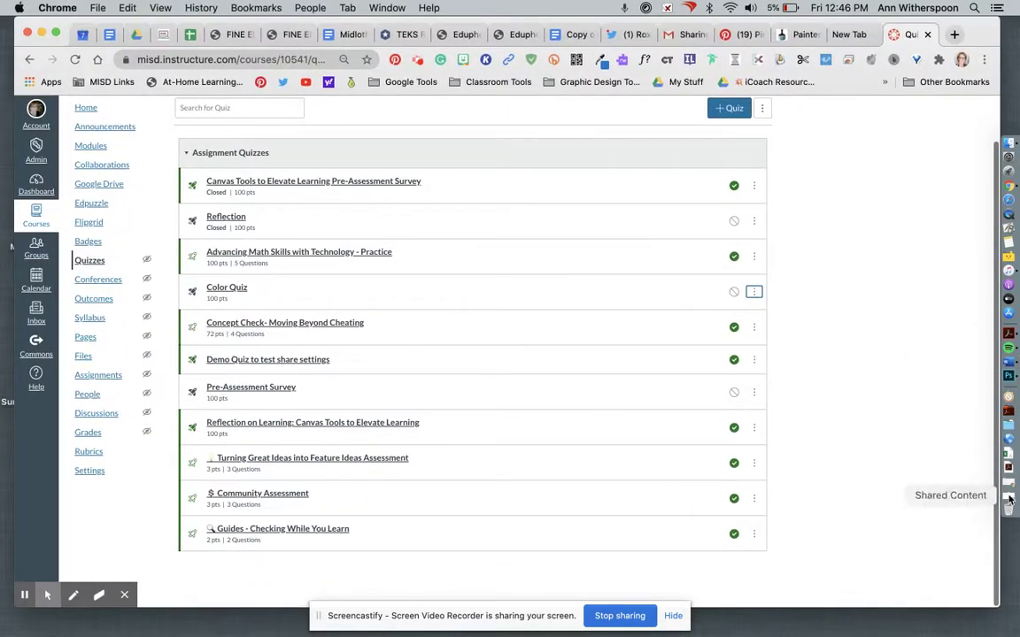
{"action": "left_click", "coordinate": [1009, 498]}
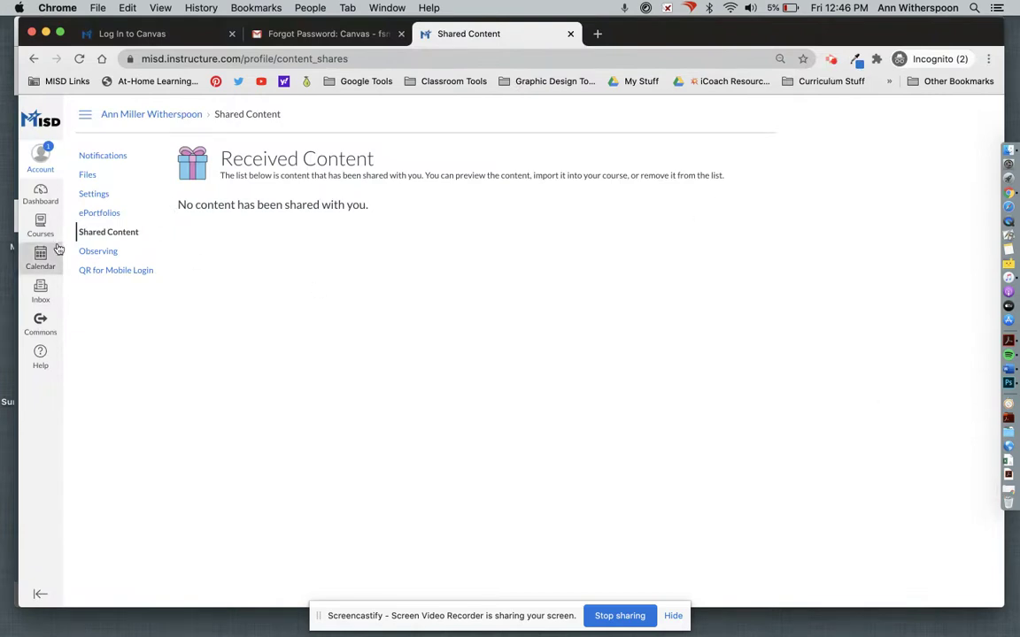
{"action": "left_click", "coordinate": [42, 166]}
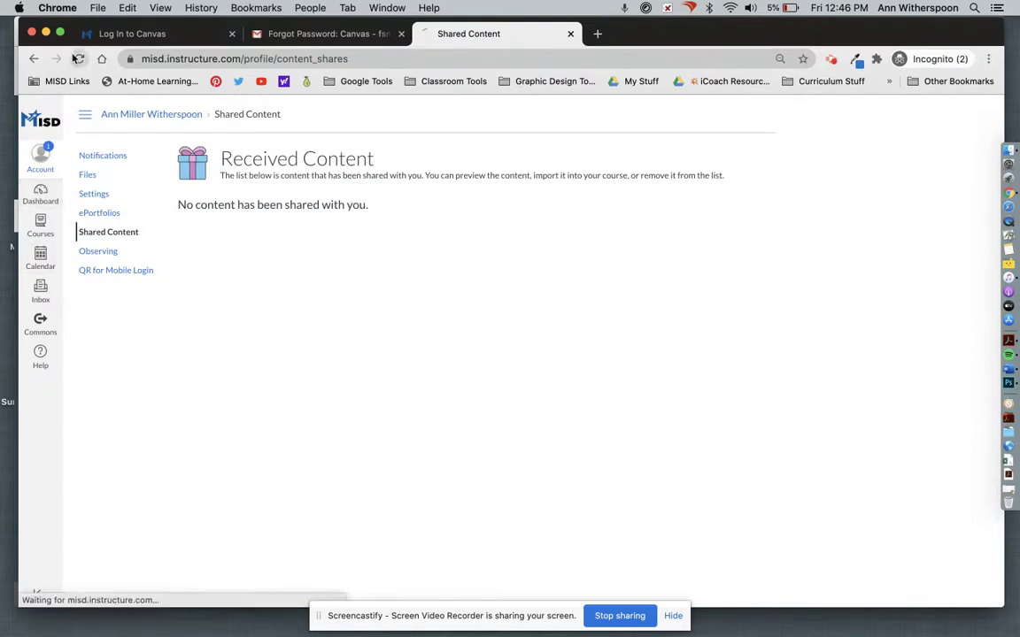
Reopen Account > Shared Content and show the received Color Quiz's actions
{"action": "left_click", "coordinate": [41, 163]}
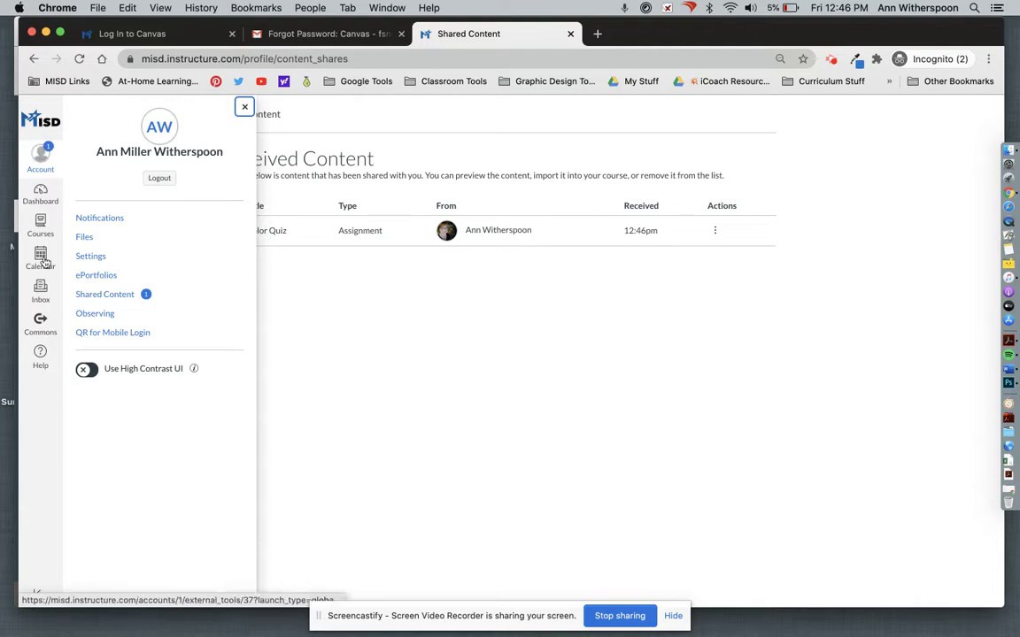
{"action": "left_click", "coordinate": [52, 157]}
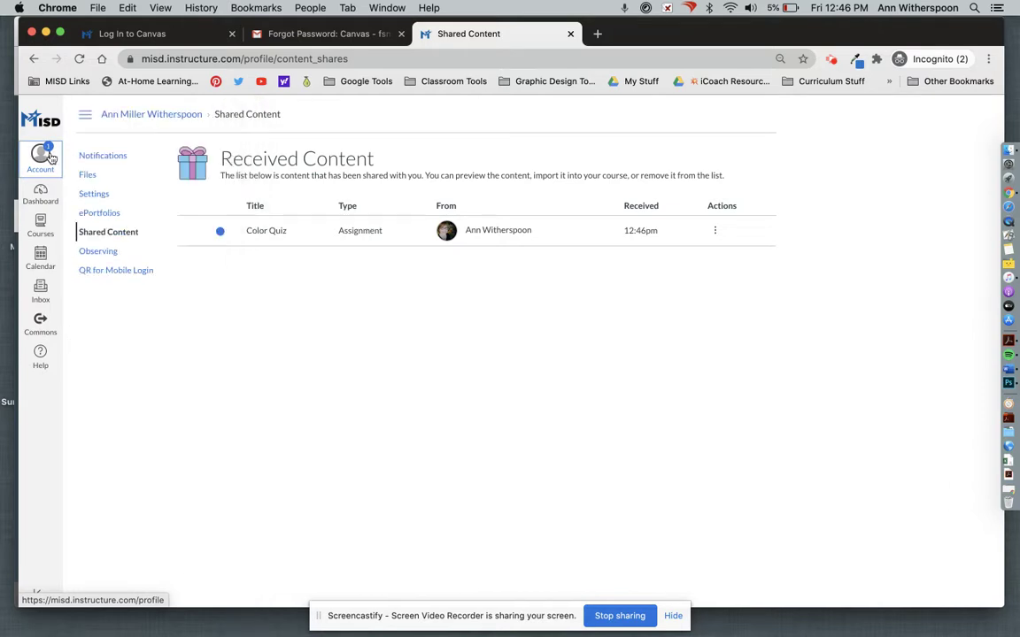
{"action": "left_click", "coordinate": [52, 158]}
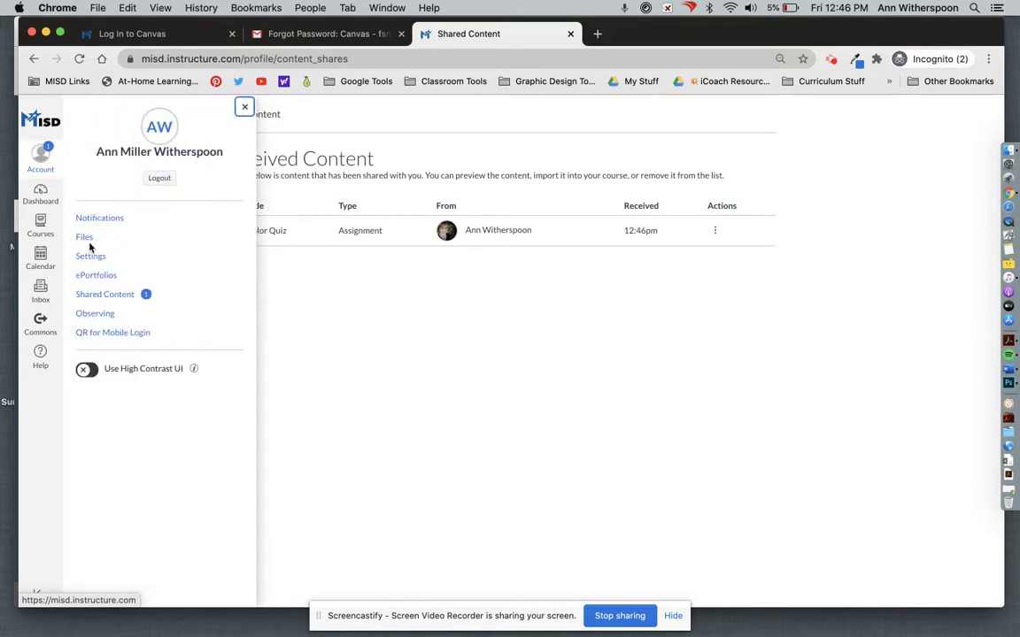
{"action": "left_click", "coordinate": [114, 298]}
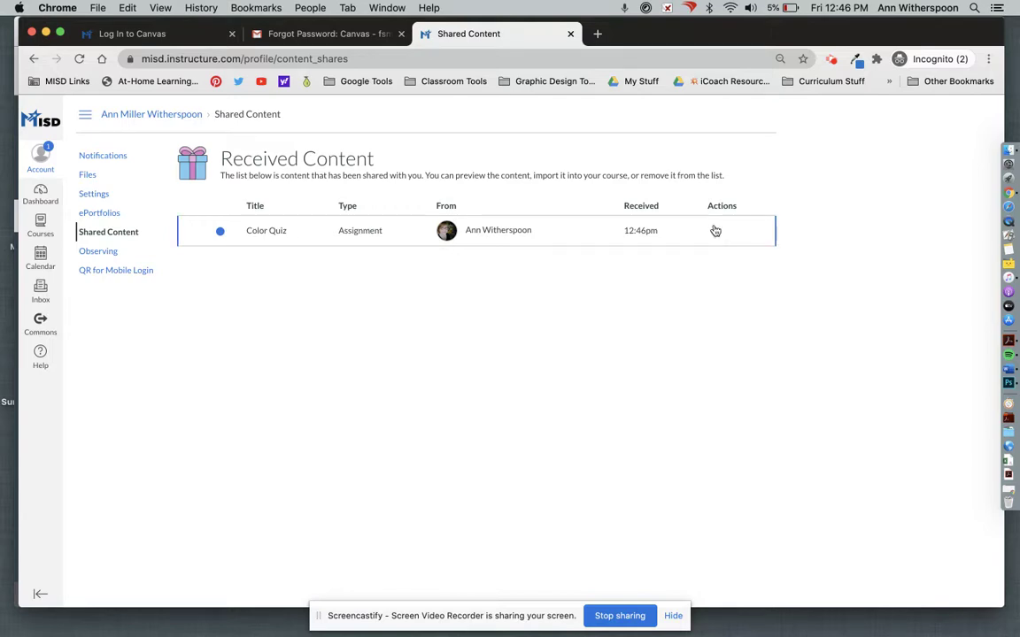
{"action": "left_click", "coordinate": [719, 231]}
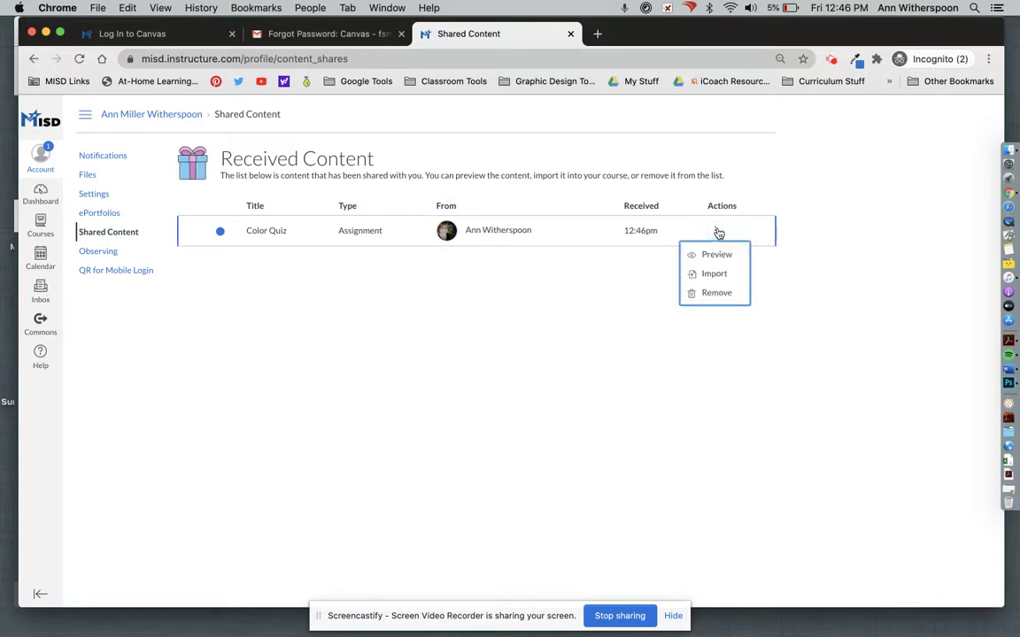
Import the received Color Quiz into Practice Course and close the finished import panel
{"action": "left_click", "coordinate": [712, 275]}
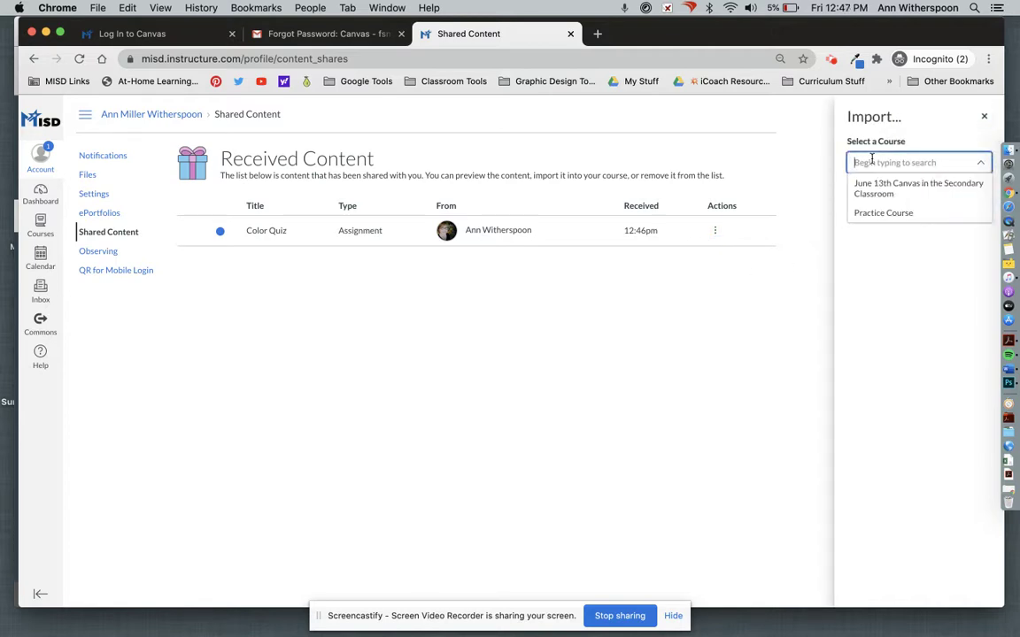
{"action": "key", "text": "Down"}
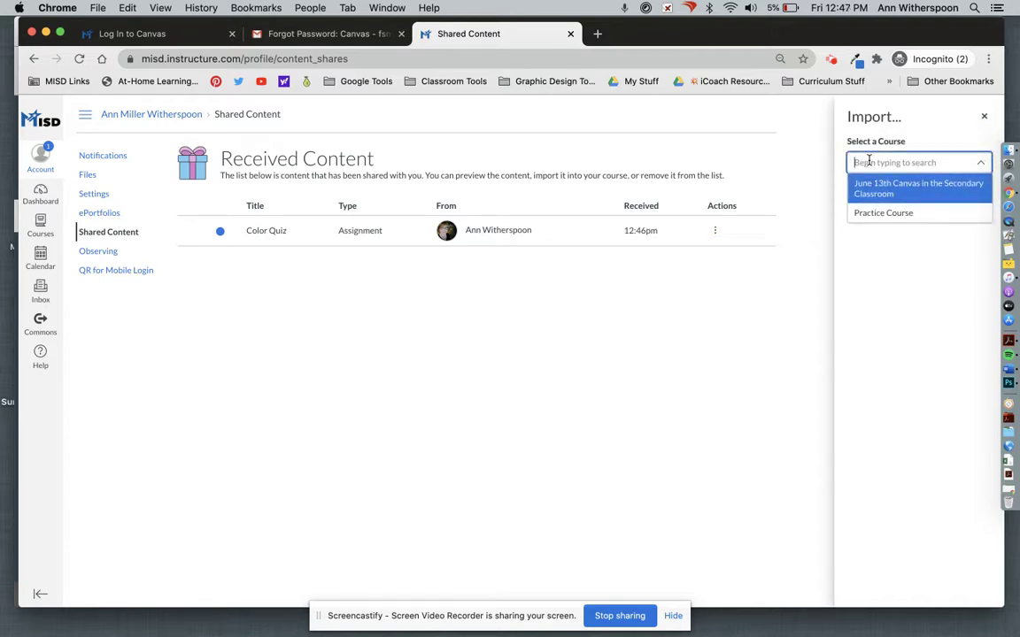
{"action": "left_click", "coordinate": [866, 214]}
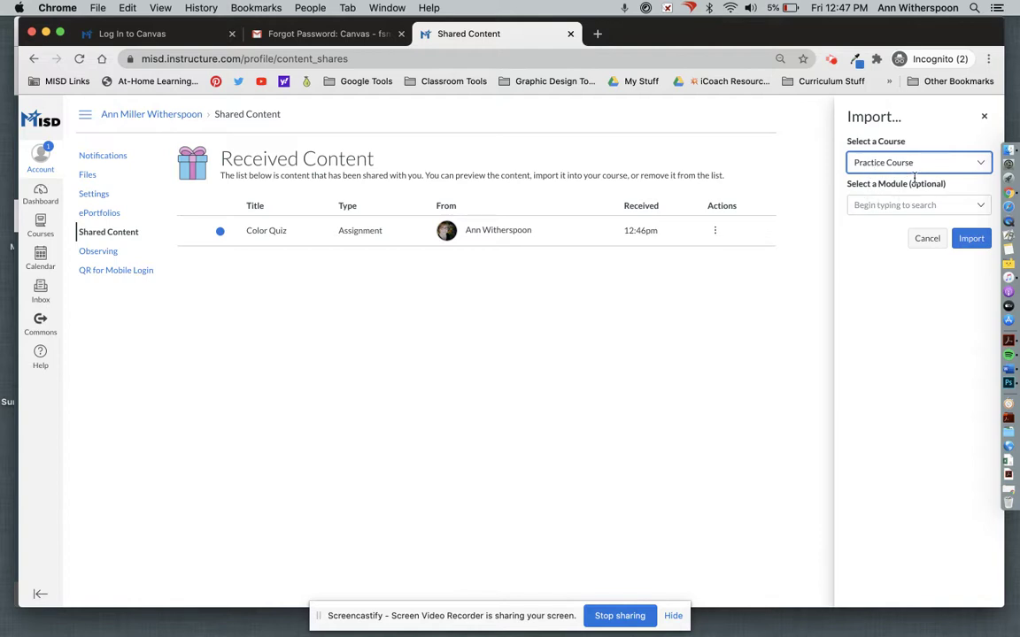
{"action": "left_click", "coordinate": [967, 238]}
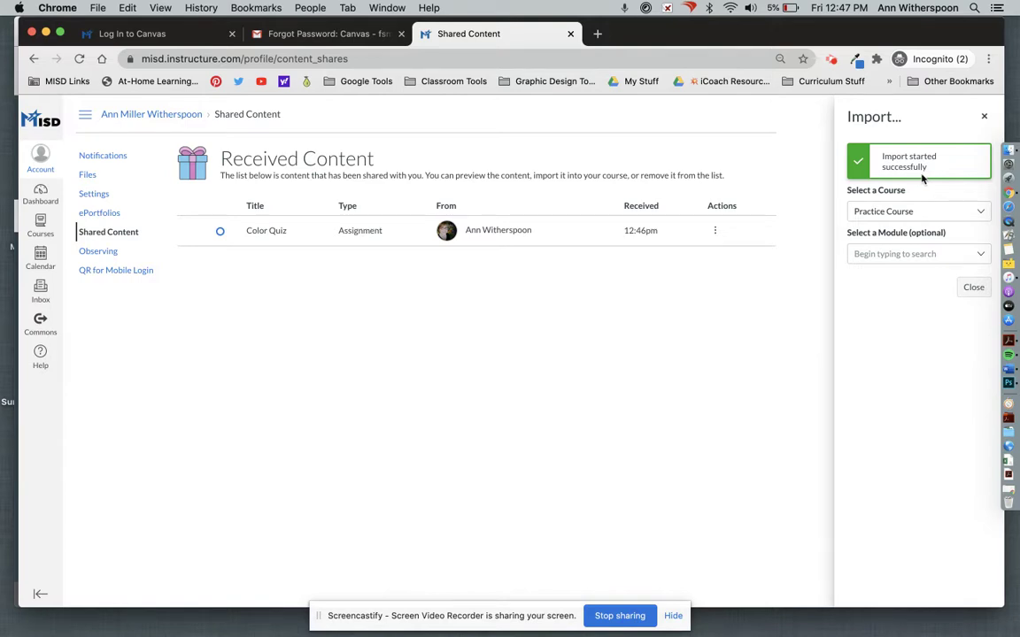
{"action": "left_click", "coordinate": [972, 288]}
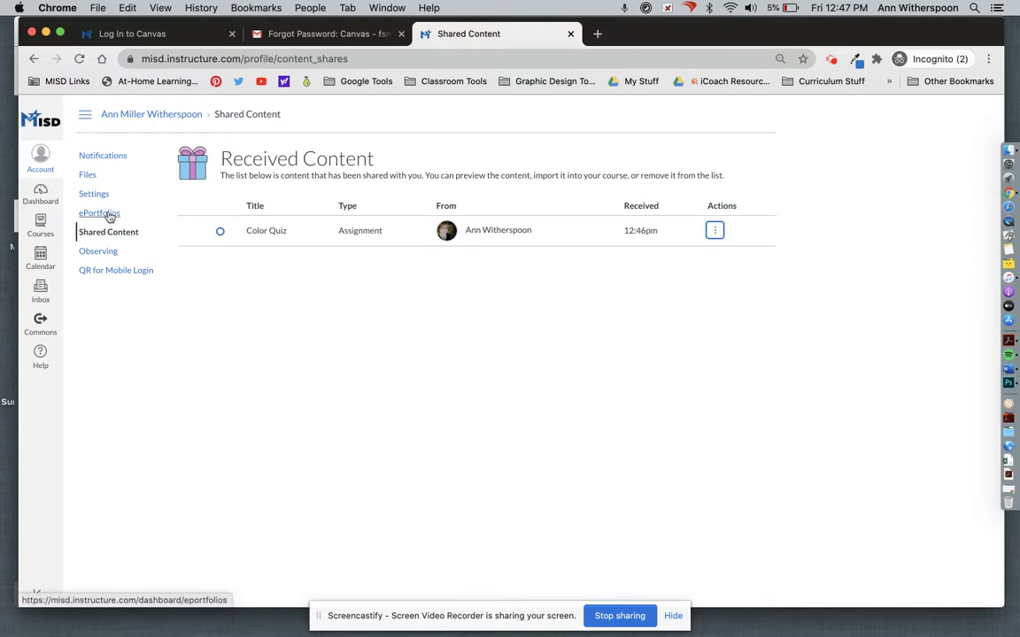
{"action": "left_click", "coordinate": [41, 194]}
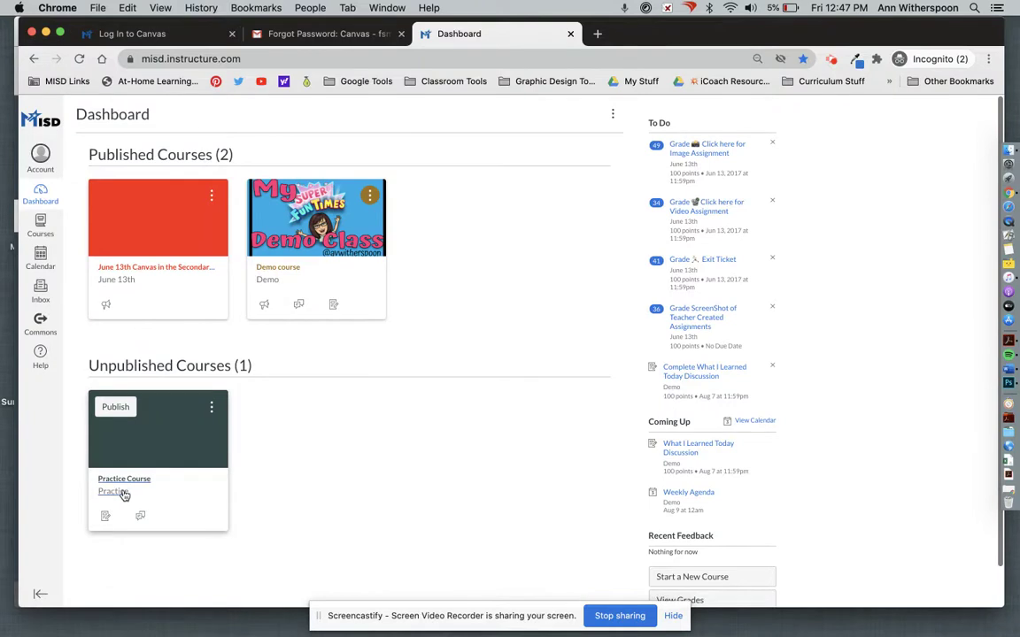
Open the imported Color Quiz from Practice Course's Assignments page
{"action": "left_click", "coordinate": [128, 482]}
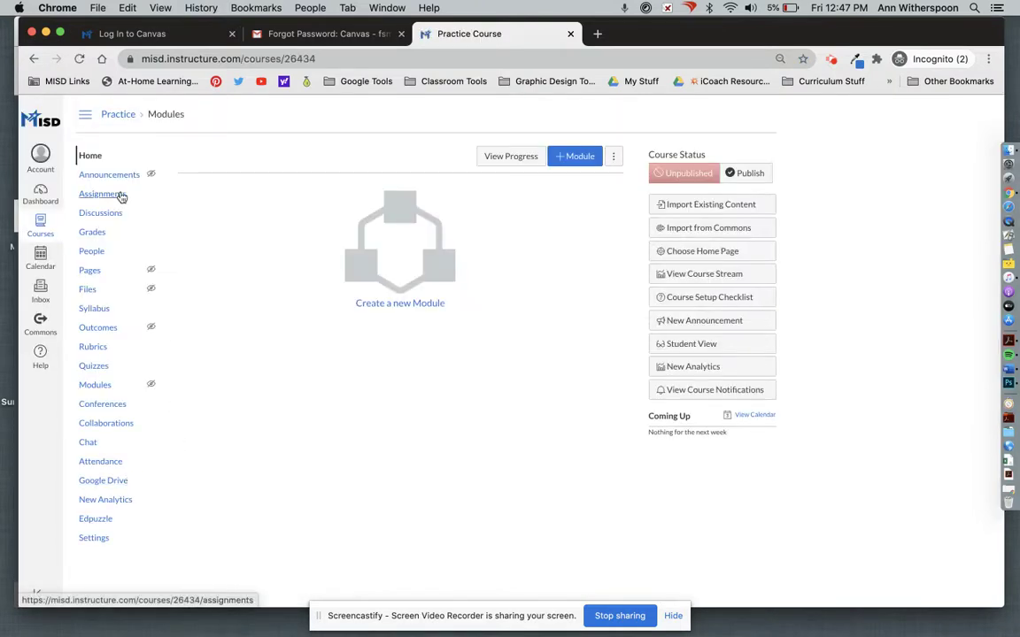
{"action": "left_click", "coordinate": [112, 200]}
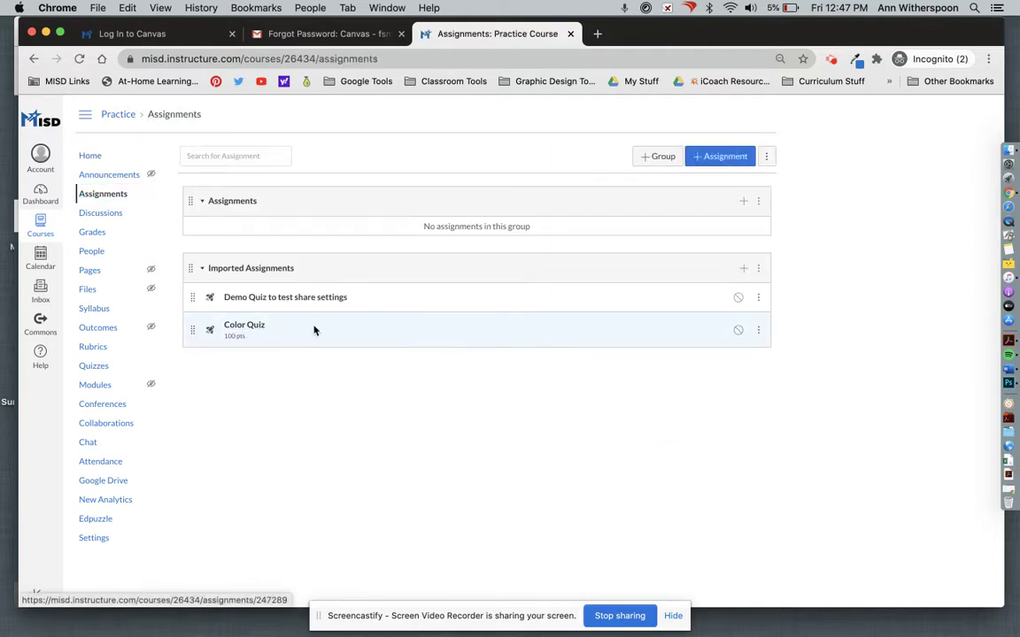
{"action": "left_click", "coordinate": [262, 328]}
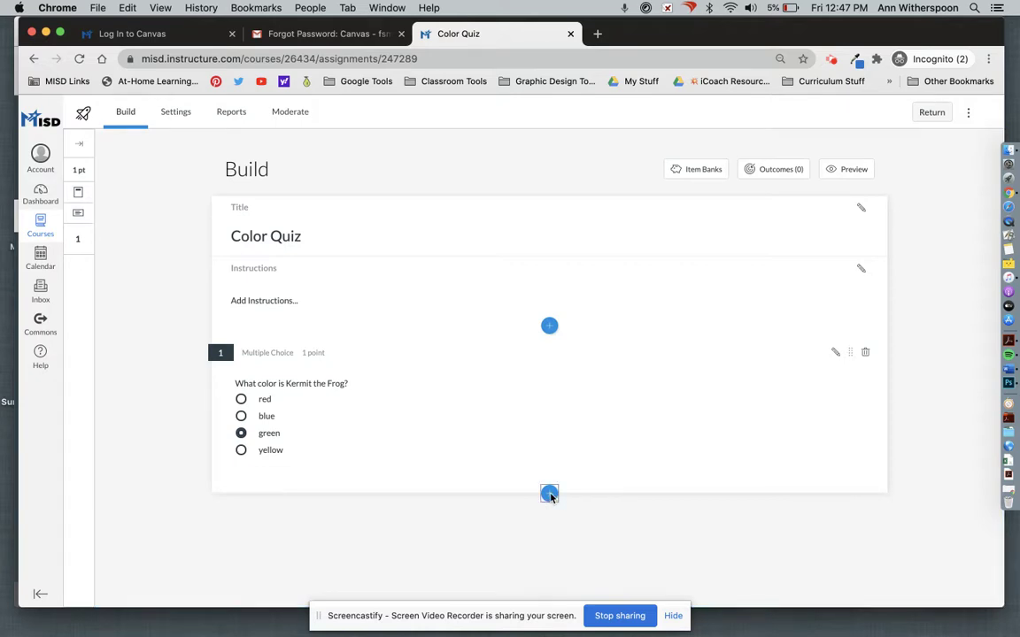
Show the Insert Content question types below the Kermit question
{"action": "left_click", "coordinate": [550, 494]}
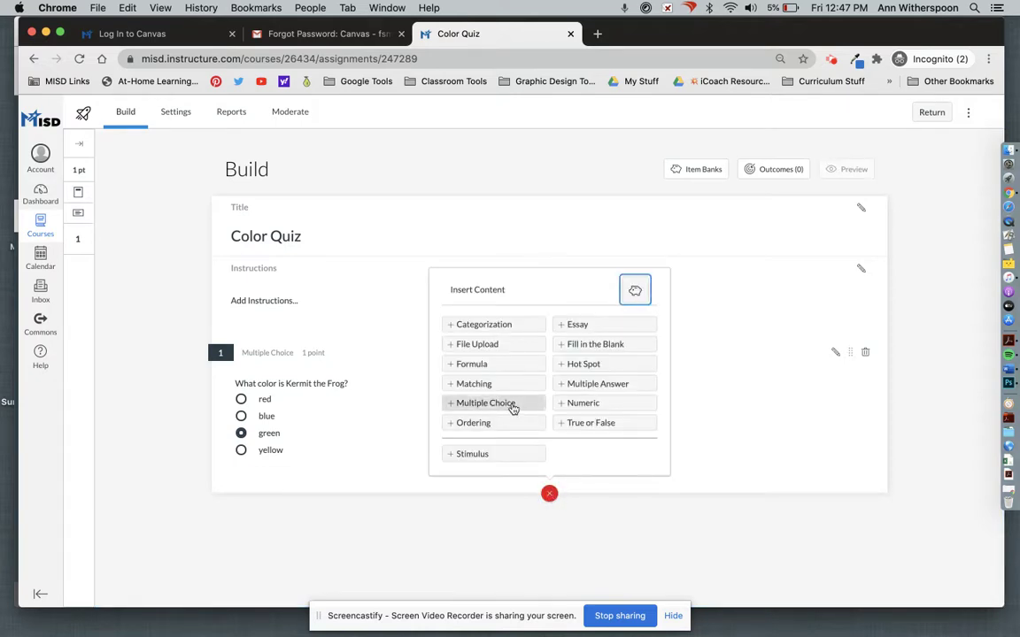